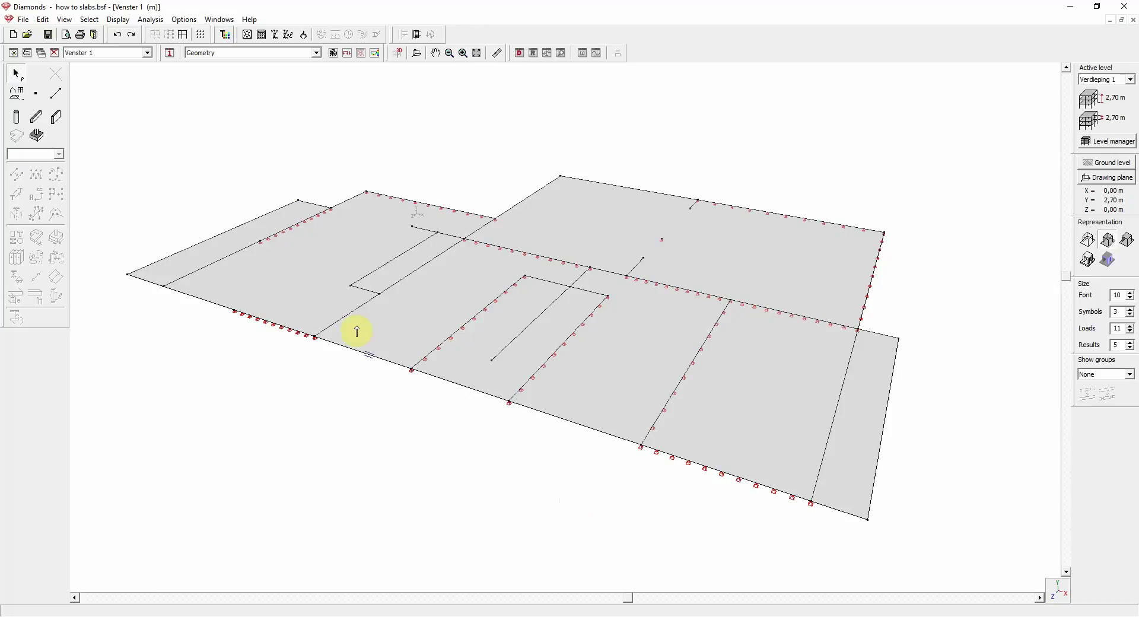
Step: Open Window Configuration, close it unchanged, then reopen it to the General display settings
{"action": "left_click", "coordinate": [172, 53]}
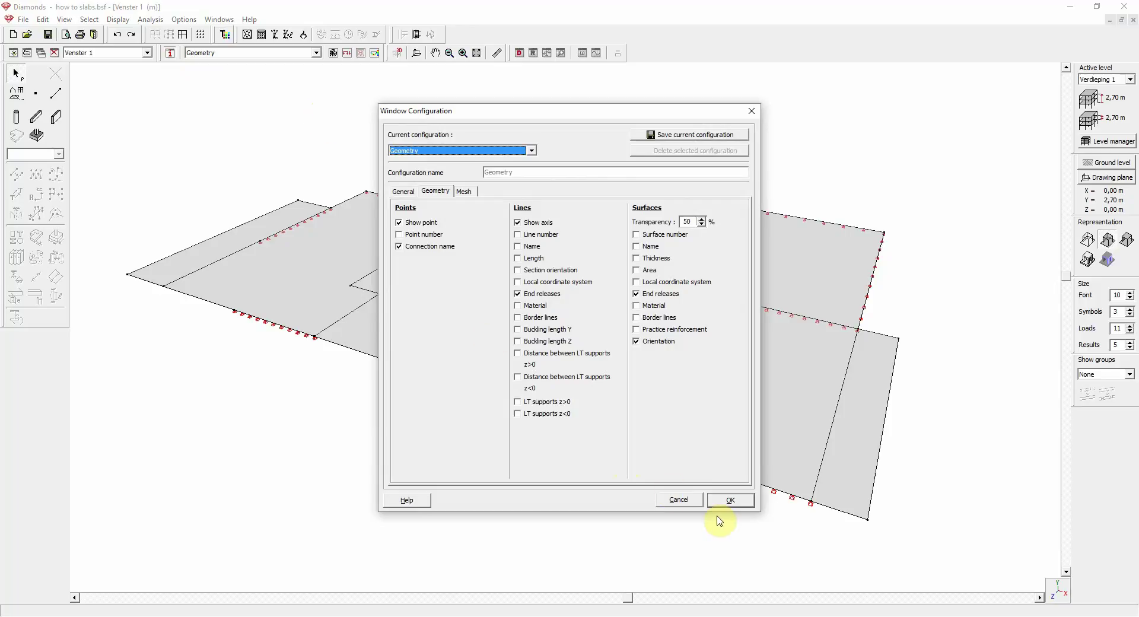
{"action": "left_click", "coordinate": [681, 503]}
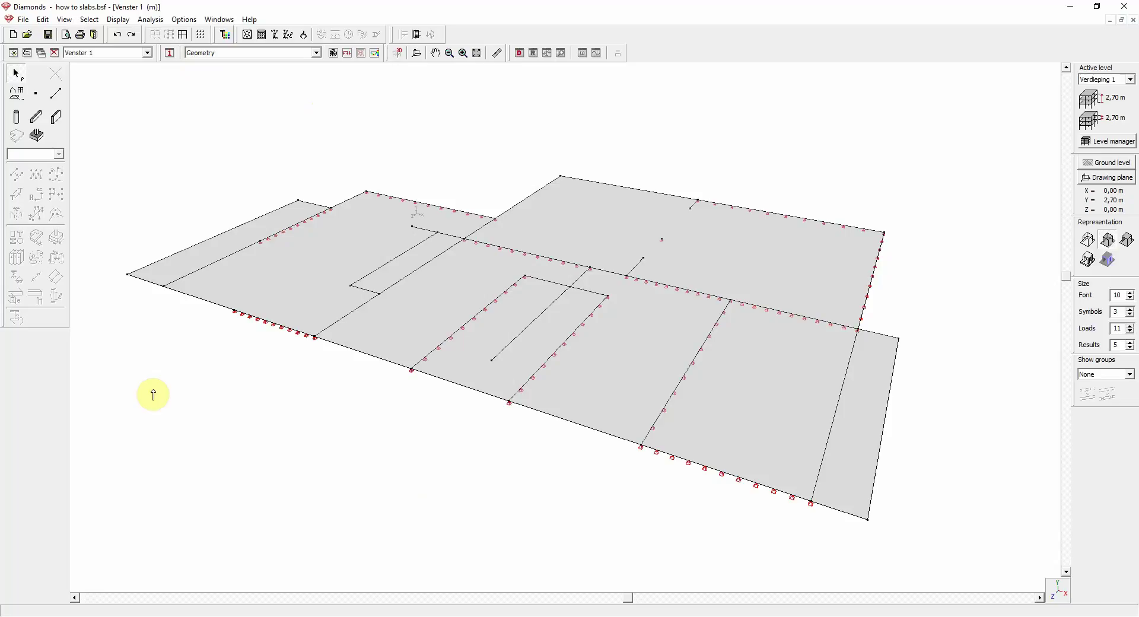
{"action": "double_click", "coordinate": [153, 394]}
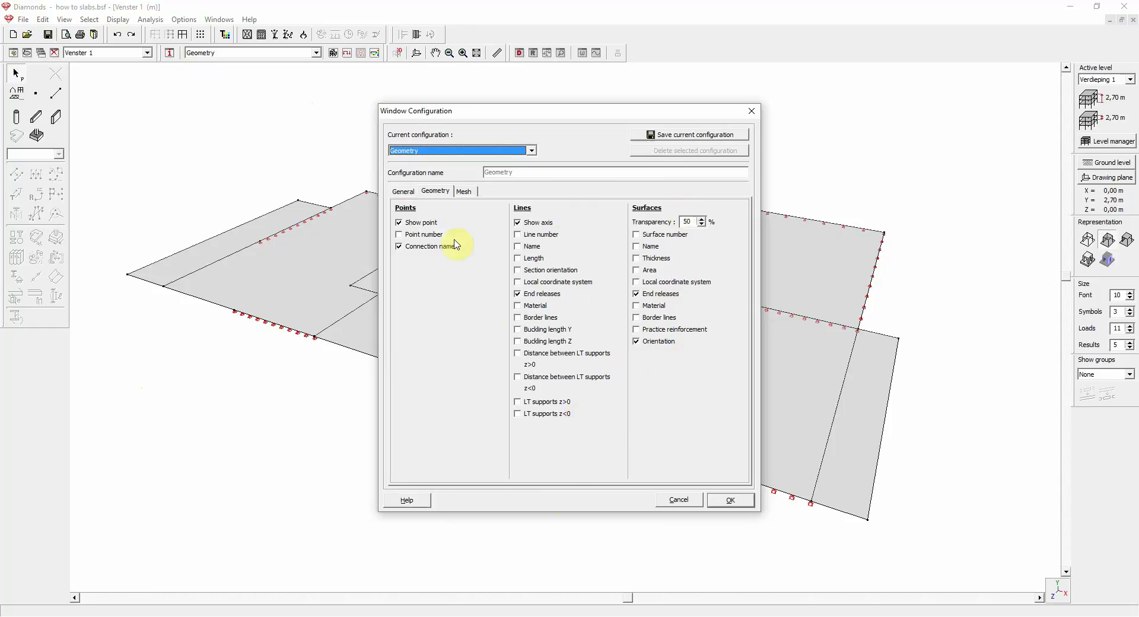
{"action": "left_click", "coordinate": [408, 191]}
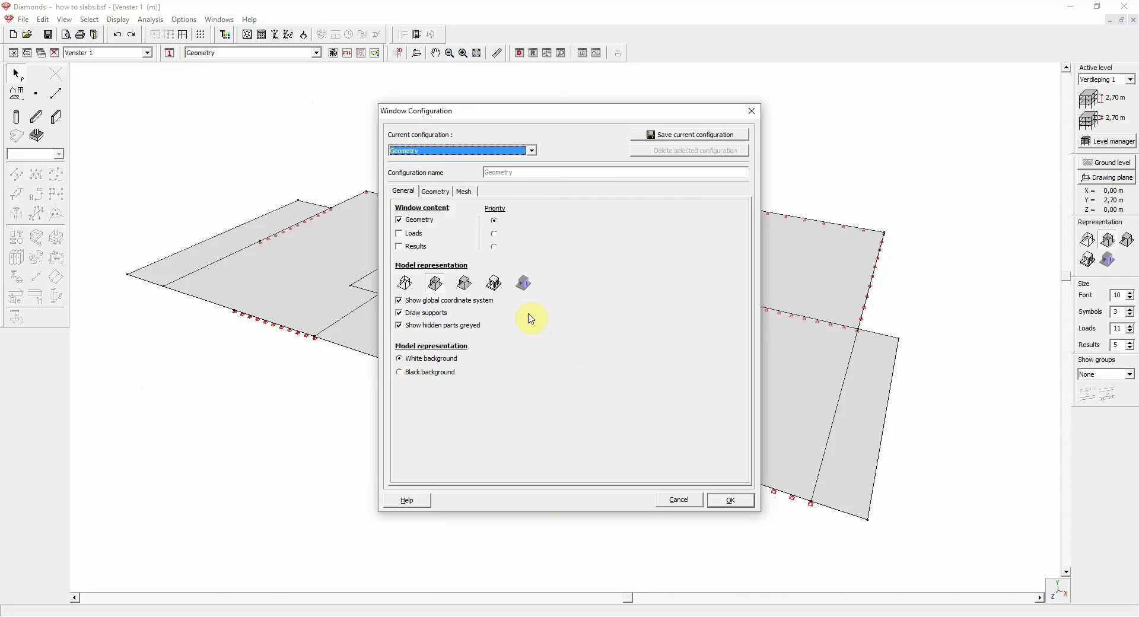
Step: On the Geometry tab, enable Point number, Length and Surface number and apply them
{"action": "left_click", "coordinate": [442, 191]}
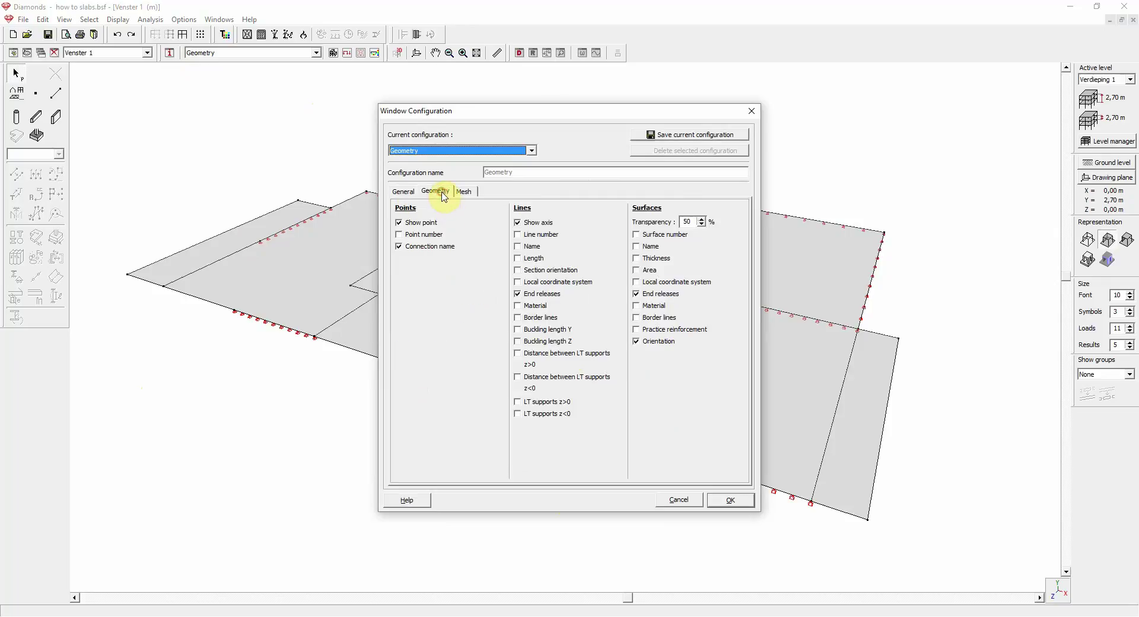
{"action": "left_click", "coordinate": [426, 234]}
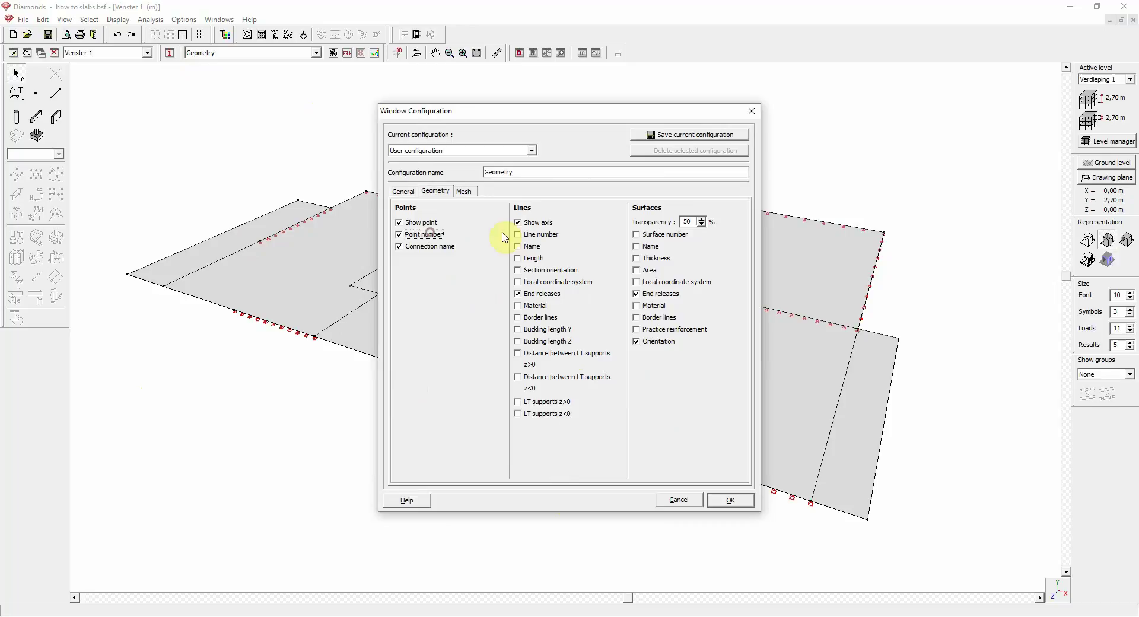
{"action": "left_click", "coordinate": [531, 258]}
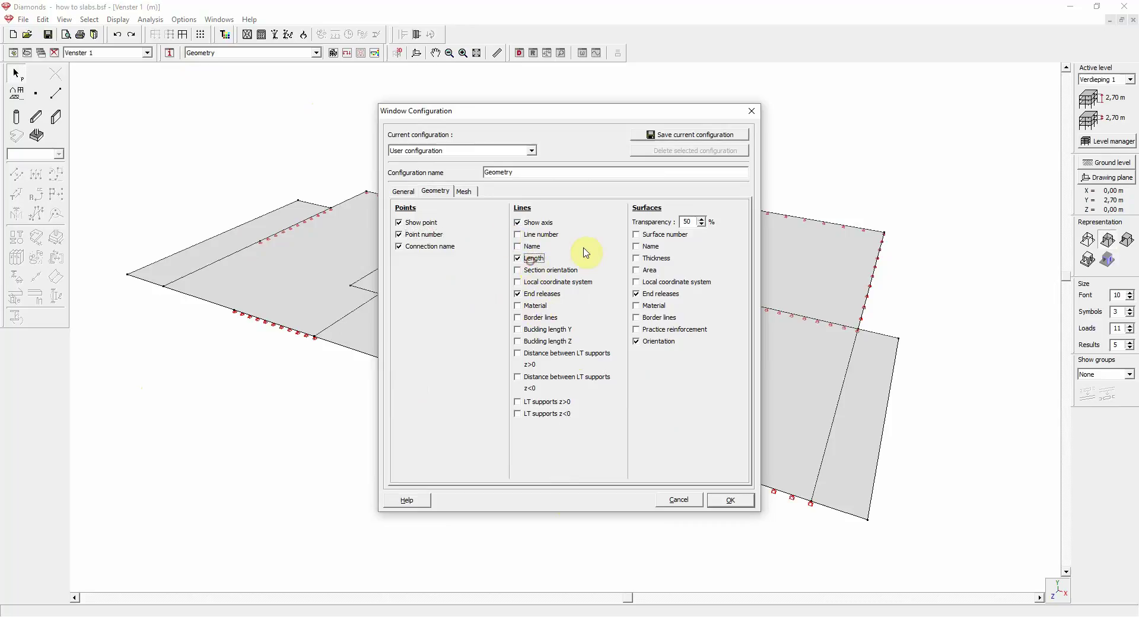
{"action": "left_click", "coordinate": [661, 235]}
{"action": "left_click", "coordinate": [662, 237]}
{"action": "left_click", "coordinate": [725, 501]}
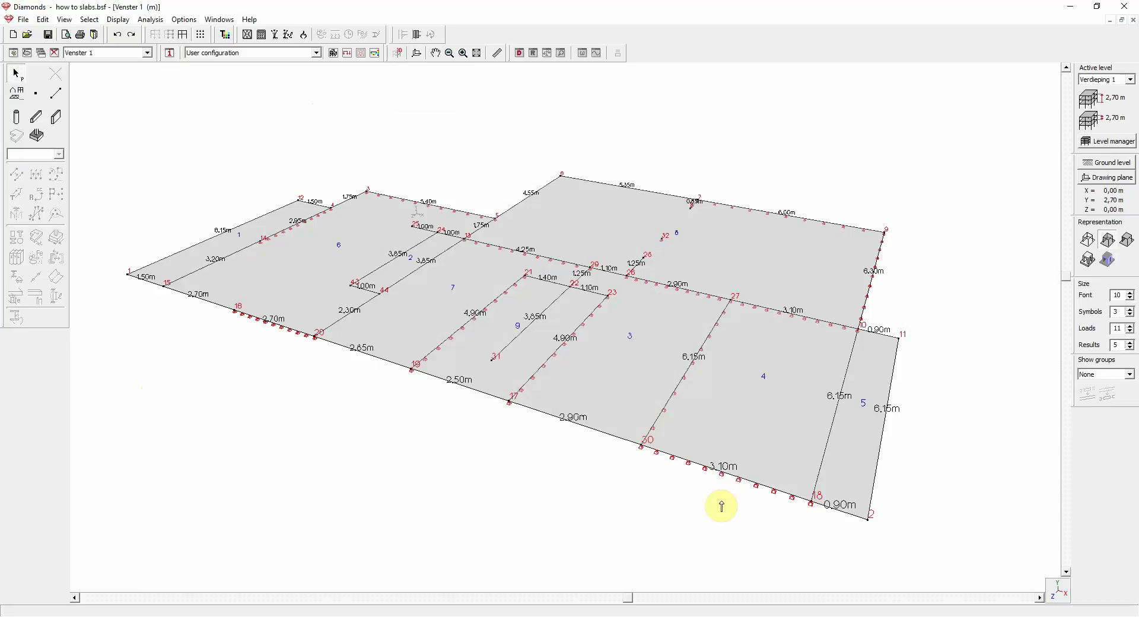
{"action": "left_click", "coordinate": [1131, 293]}
{"action": "left_click", "coordinate": [1131, 293]}
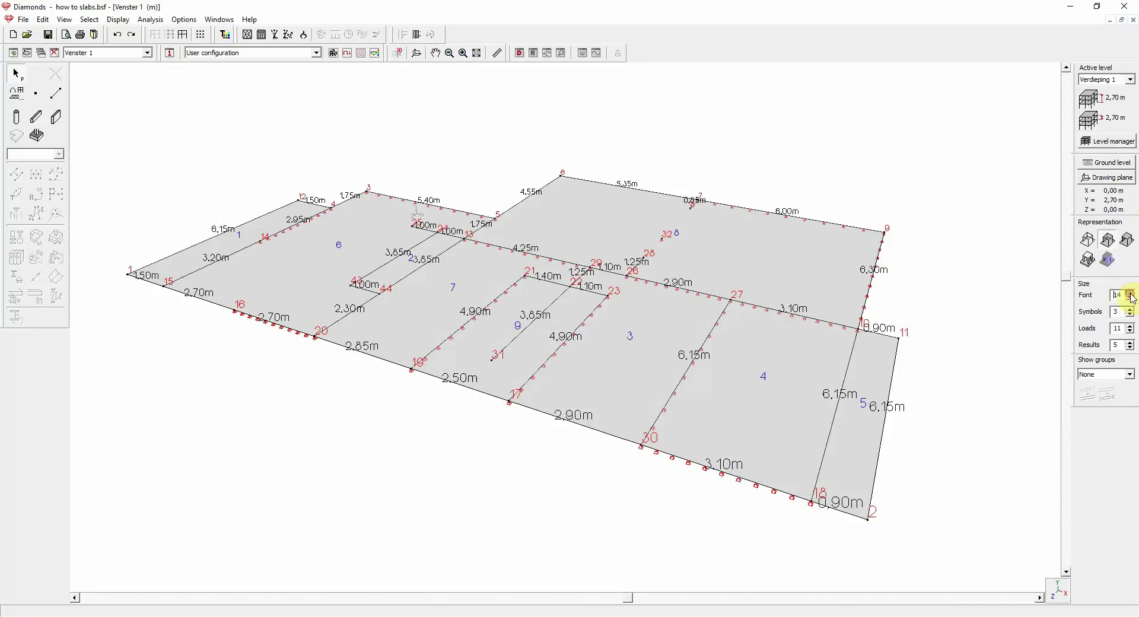
{"action": "left_click", "coordinate": [1131, 294]}
{"action": "left_click", "coordinate": [1130, 293]}
{"action": "left_click", "coordinate": [1131, 293]}
{"action": "left_click", "coordinate": [1130, 293]}
{"action": "left_click", "coordinate": [1131, 293]}
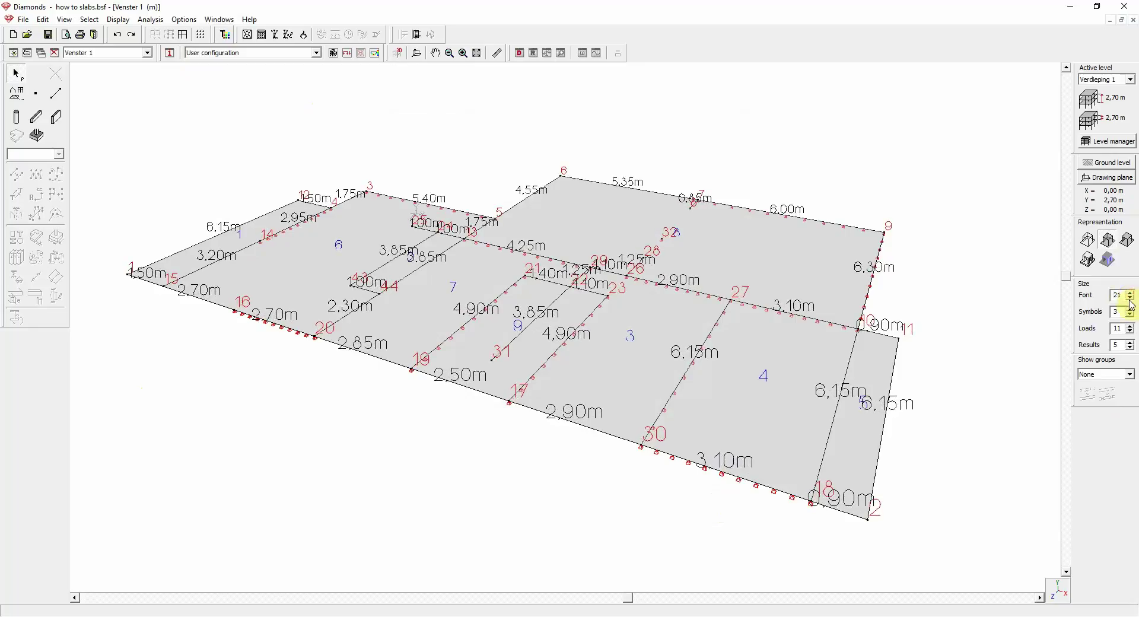
{"action": "left_click", "coordinate": [1130, 300]}
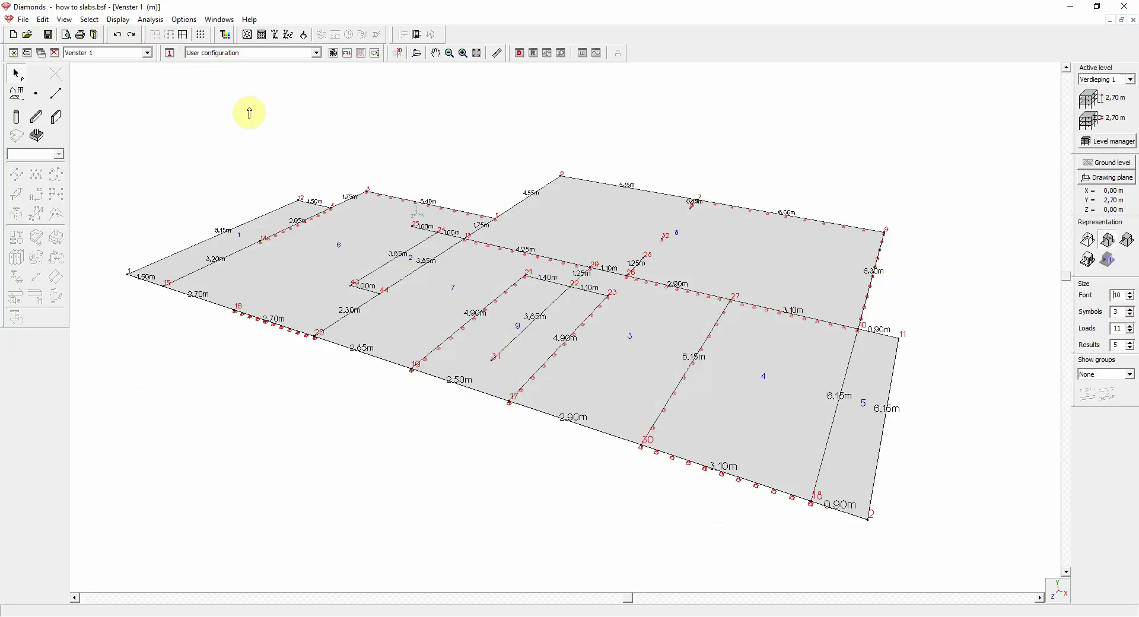
Step: Switch to the Loads configuration and back to the saved Geometry configuration
{"action": "left_click", "coordinate": [349, 54]}
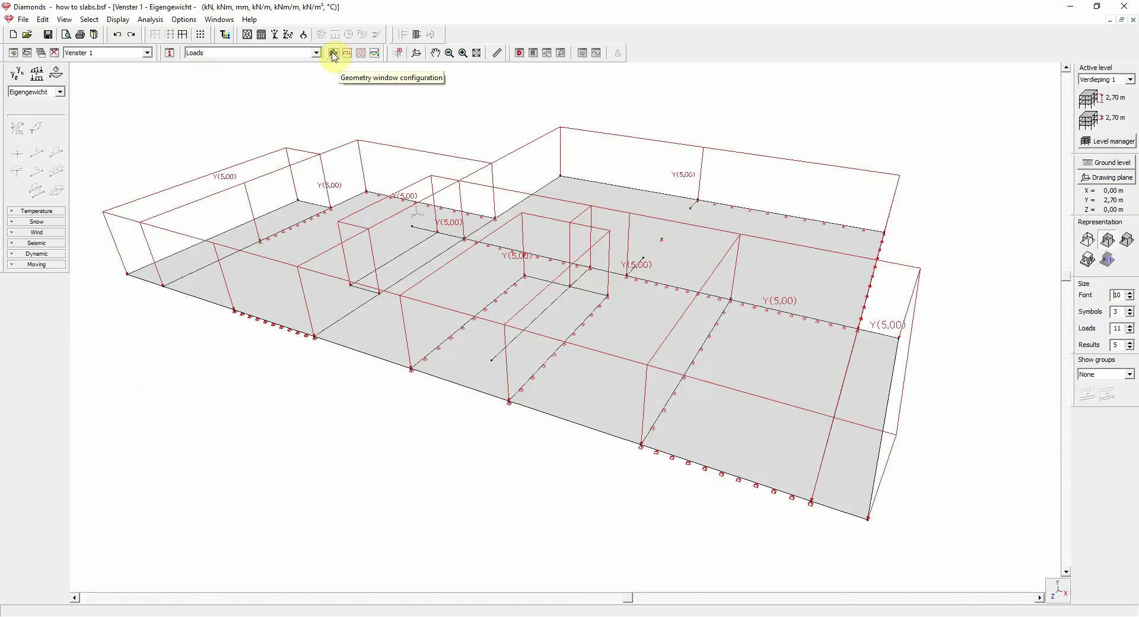
{"action": "left_click", "coordinate": [334, 53]}
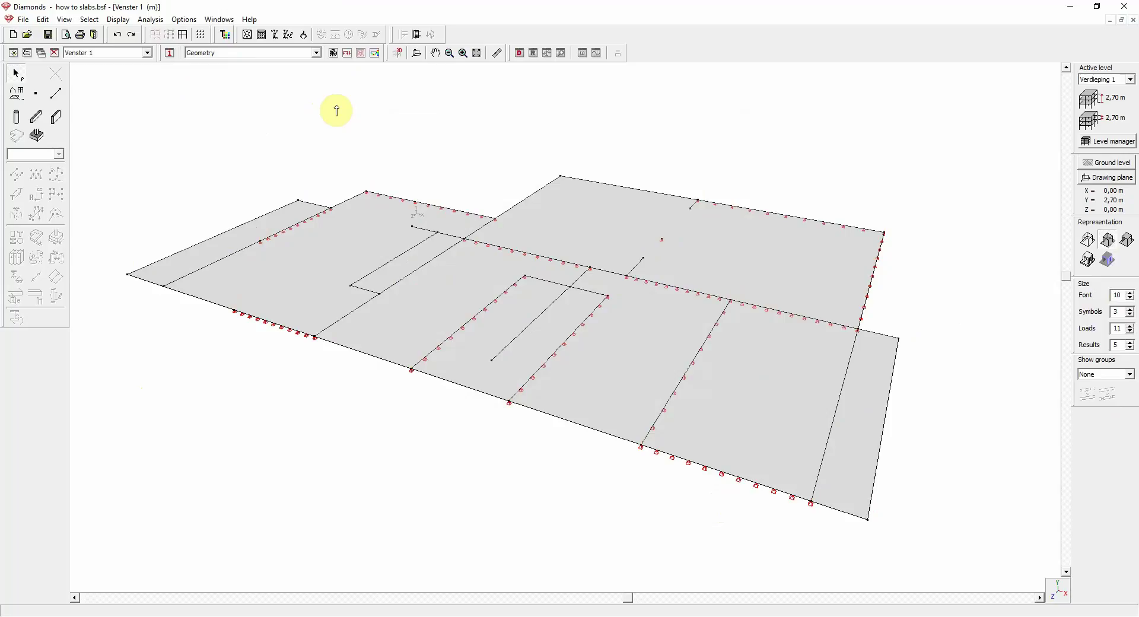
Step: Enable Point number and Length, then save them over the existing Geometry configuration
{"action": "double_click", "coordinate": [336, 110]}
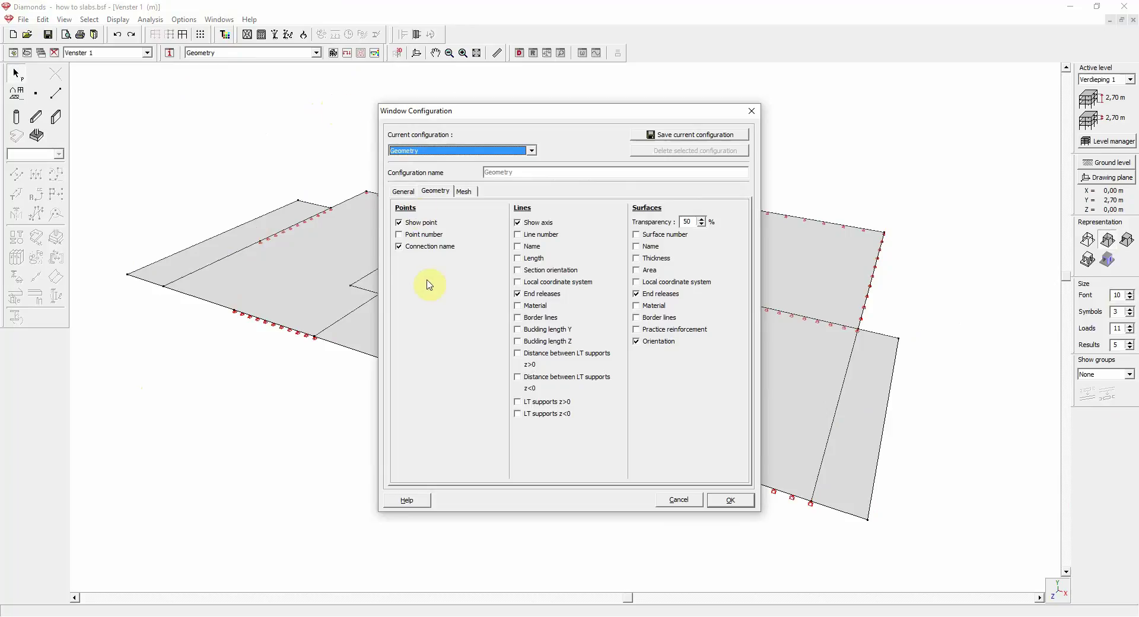
{"action": "left_click", "coordinate": [418, 238]}
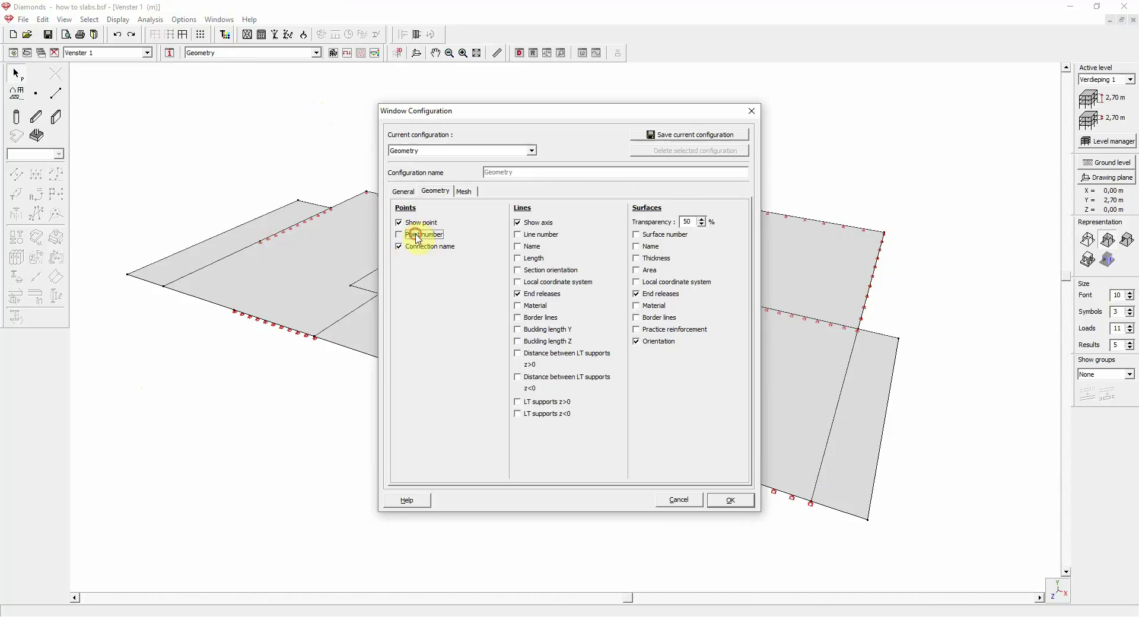
{"action": "left_click", "coordinate": [537, 260]}
{"action": "left_click", "coordinate": [676, 136]}
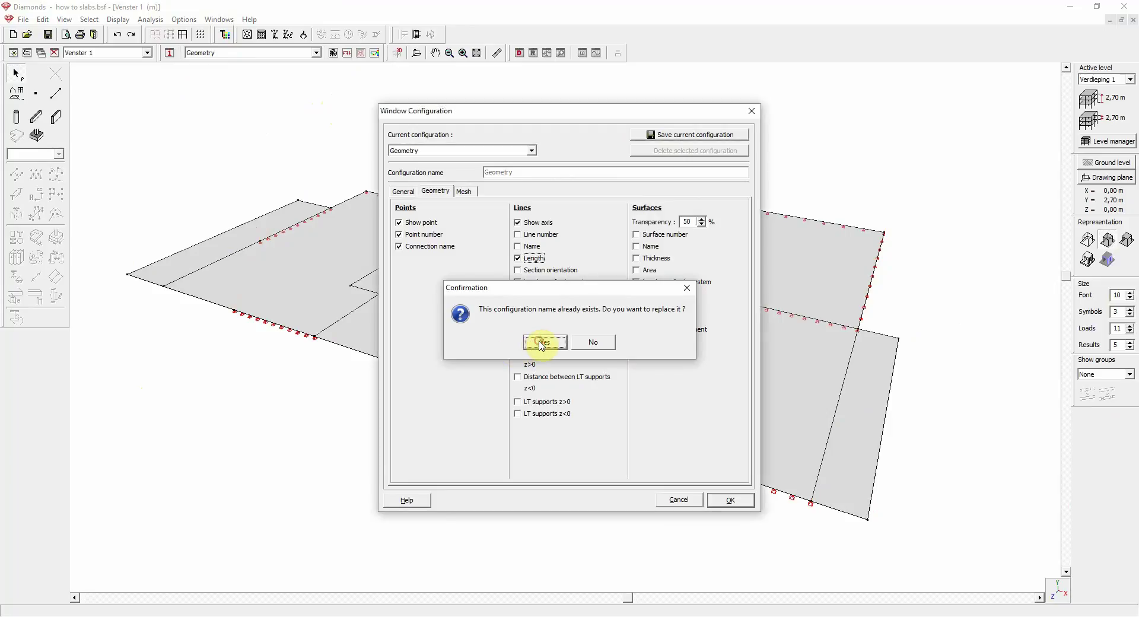
{"action": "left_click", "coordinate": [541, 343]}
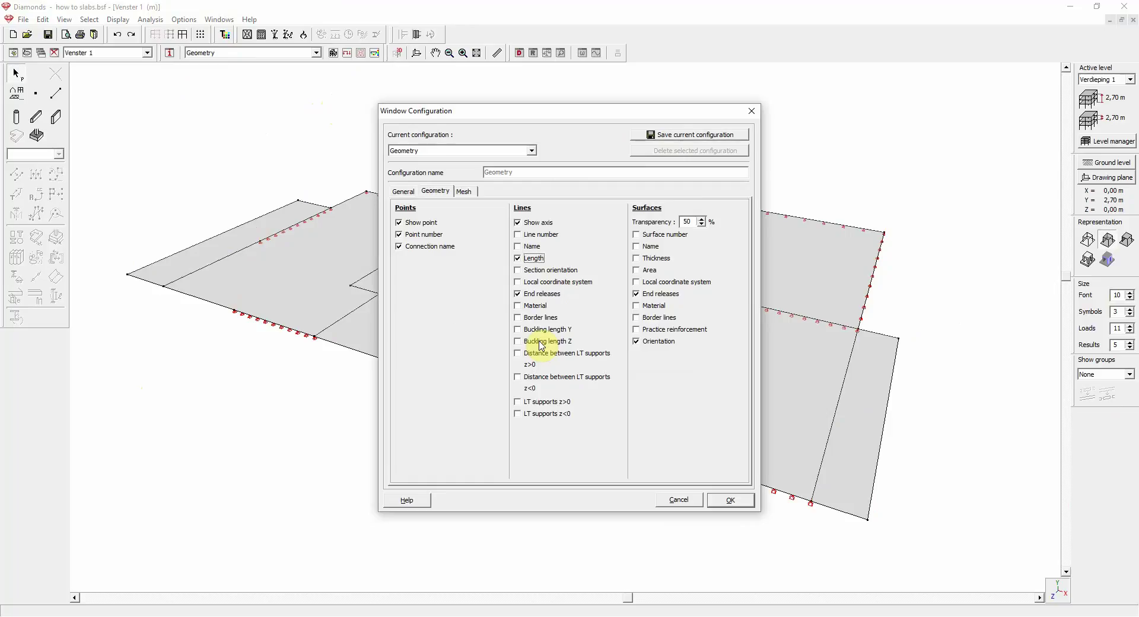
Step: Close the settings and toggle Loads then Geometry to confirm point numbers and lengths persist
{"action": "left_click", "coordinate": [732, 501]}
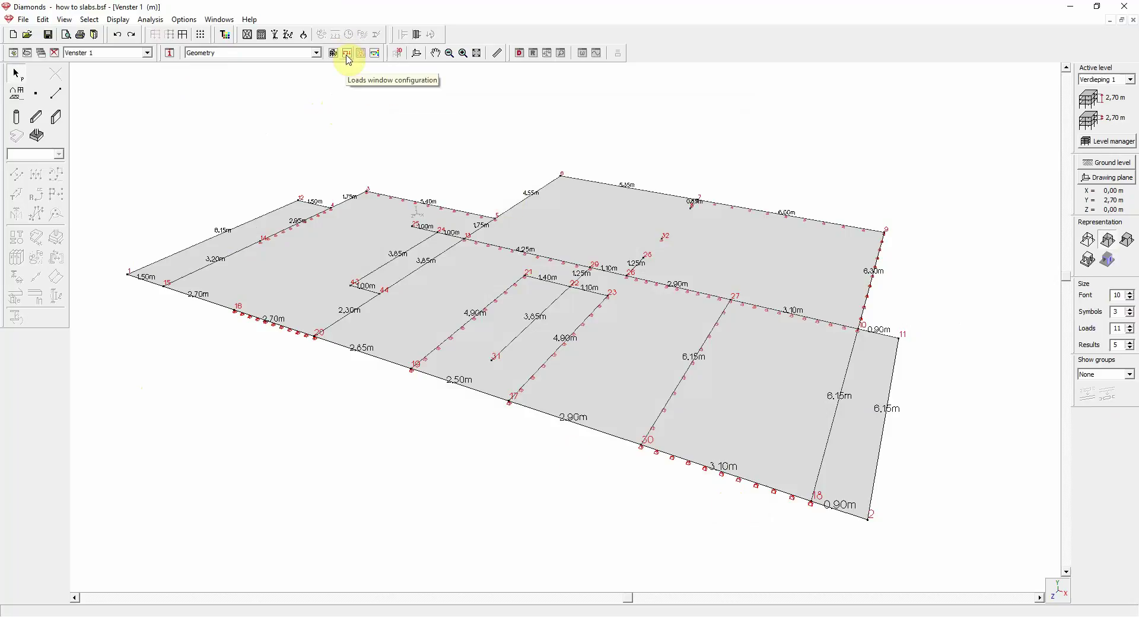
{"action": "left_click", "coordinate": [347, 54]}
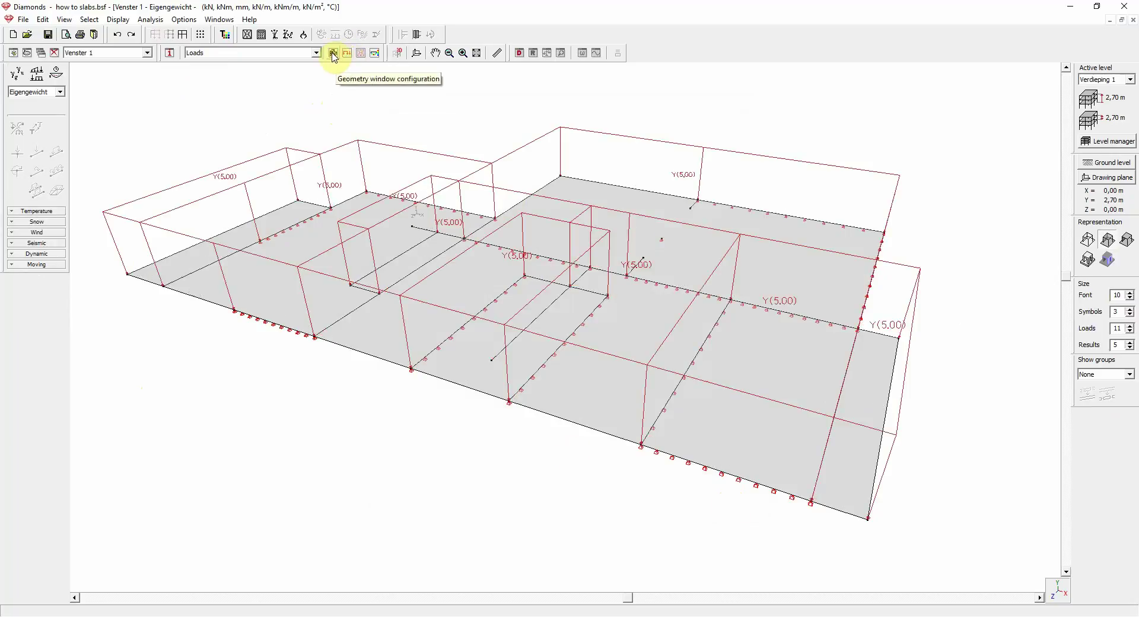
{"action": "left_click", "coordinate": [333, 53]}
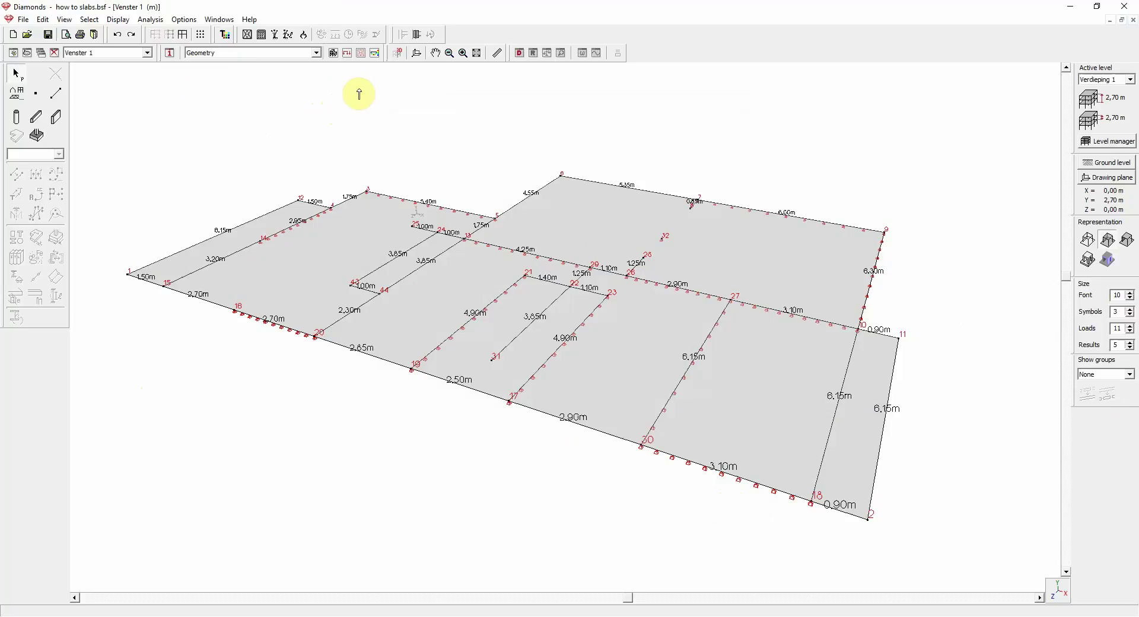
Step: Replace point numbers and line lengths with surface numbers and plate thicknesses
{"action": "double_click", "coordinate": [370, 125]}
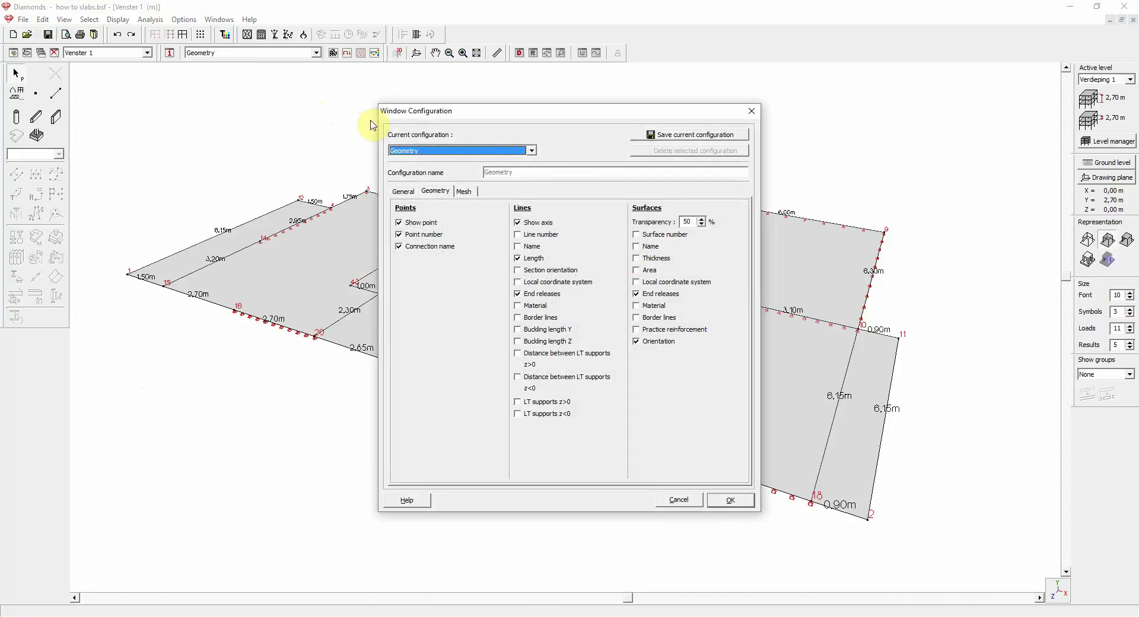
{"action": "left_click", "coordinate": [425, 235]}
{"action": "left_click", "coordinate": [536, 263]}
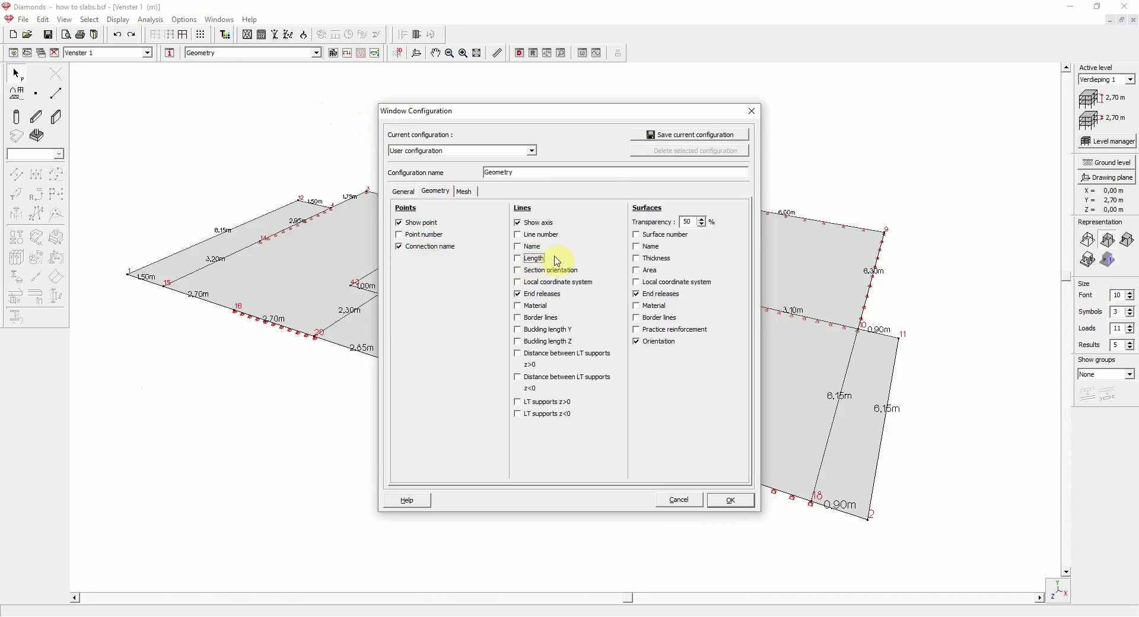
{"action": "left_click", "coordinate": [656, 237]}
{"action": "left_click", "coordinate": [660, 262]}
Step: Save the settings as a new 'Geometry plus plate info' configuration and apply it
{"action": "left_click", "coordinate": [538, 175]}
{"action": "type", "text": "plus plate info"}
{"action": "left_click", "coordinate": [665, 137]}
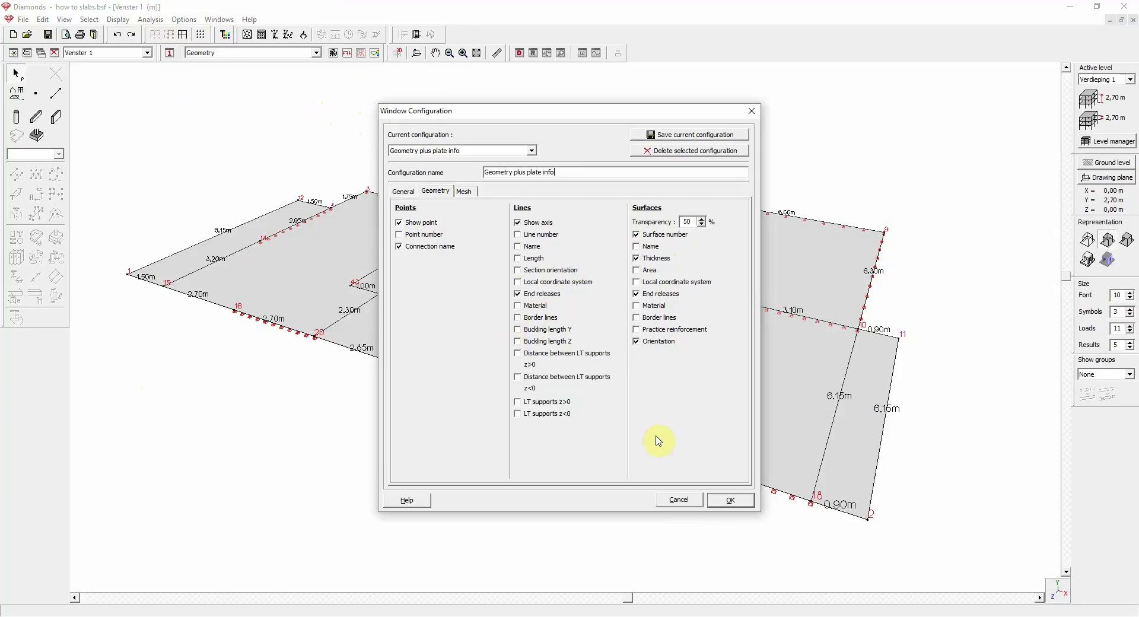
{"action": "left_click", "coordinate": [718, 504]}
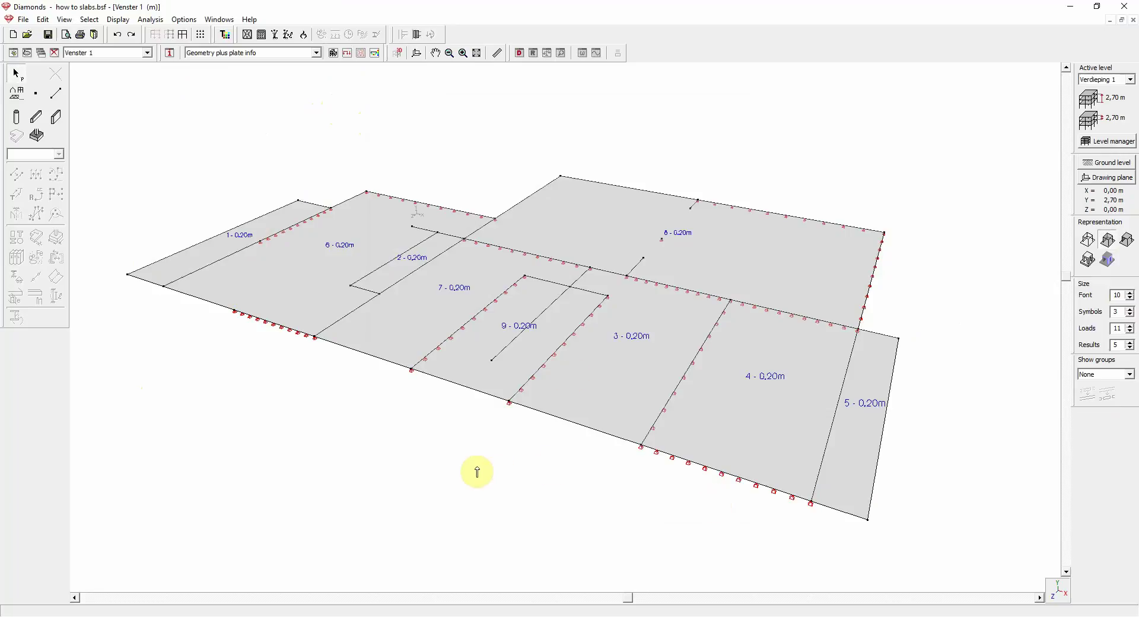
{"action": "left_click", "coordinate": [316, 53]}
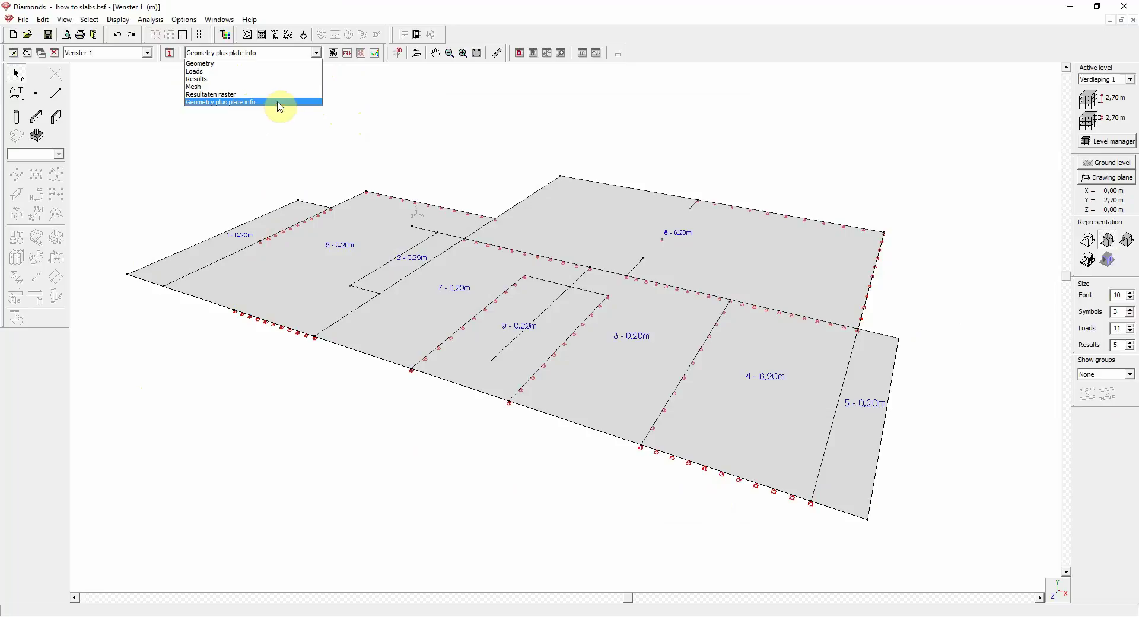
{"action": "left_click", "coordinate": [354, 123]}
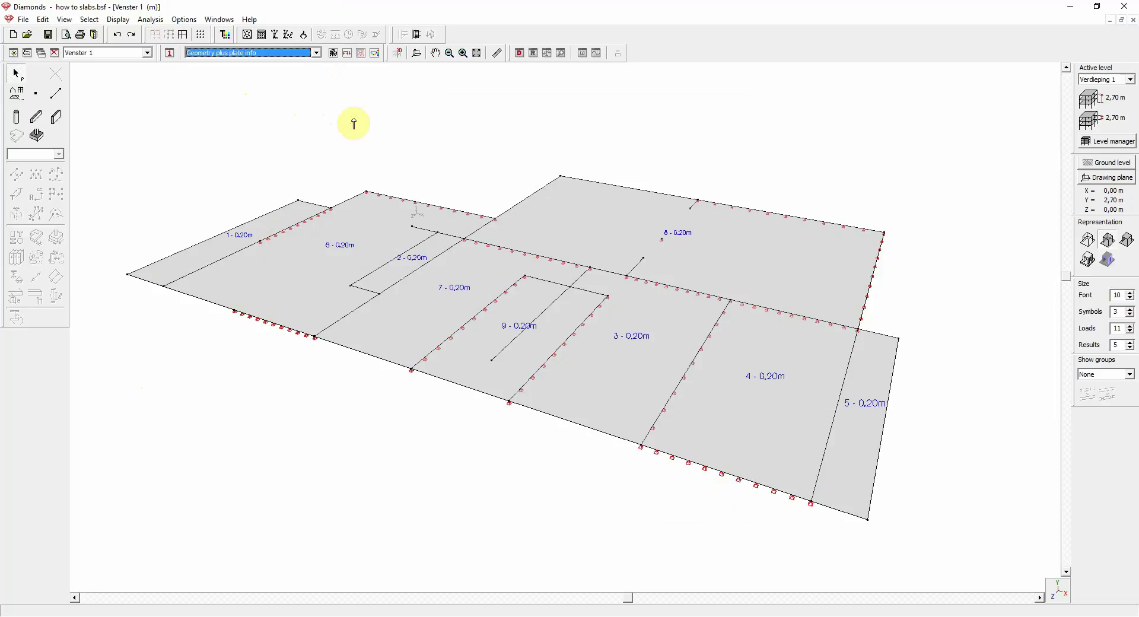